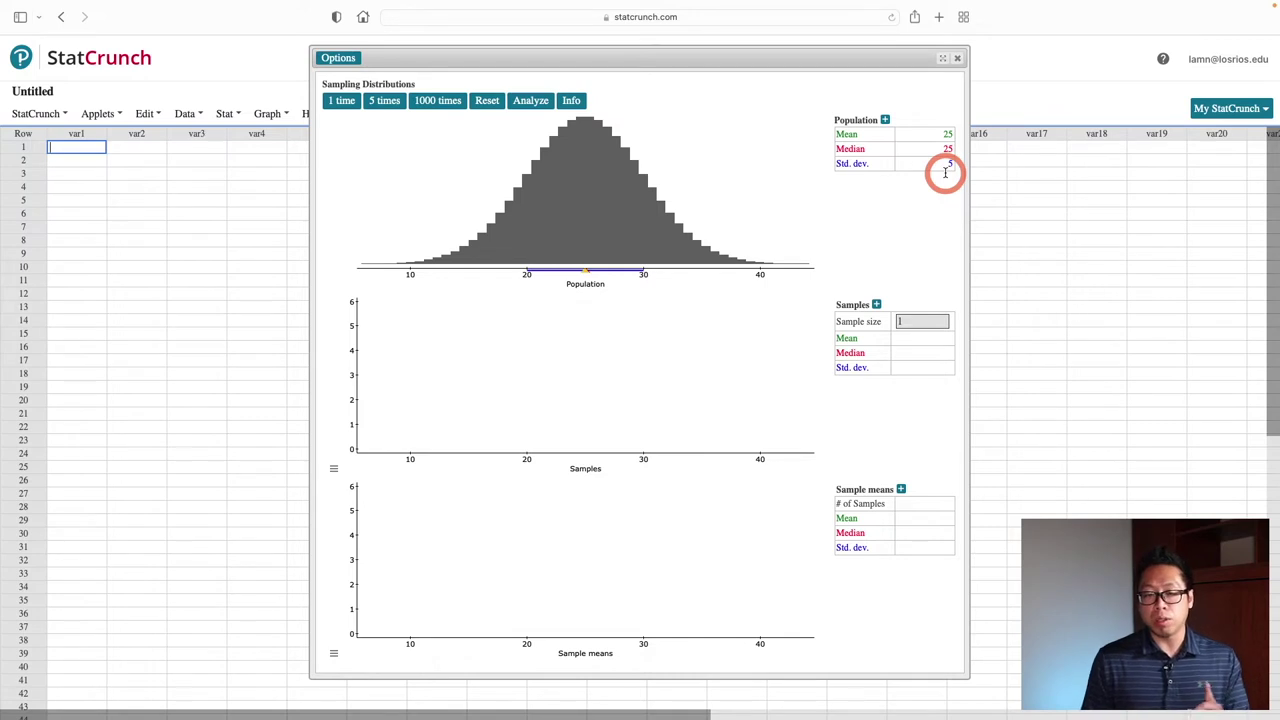
Keep sample size 1 and draw three single samples, giving sample means averaging 21.93
left_click(903, 325)
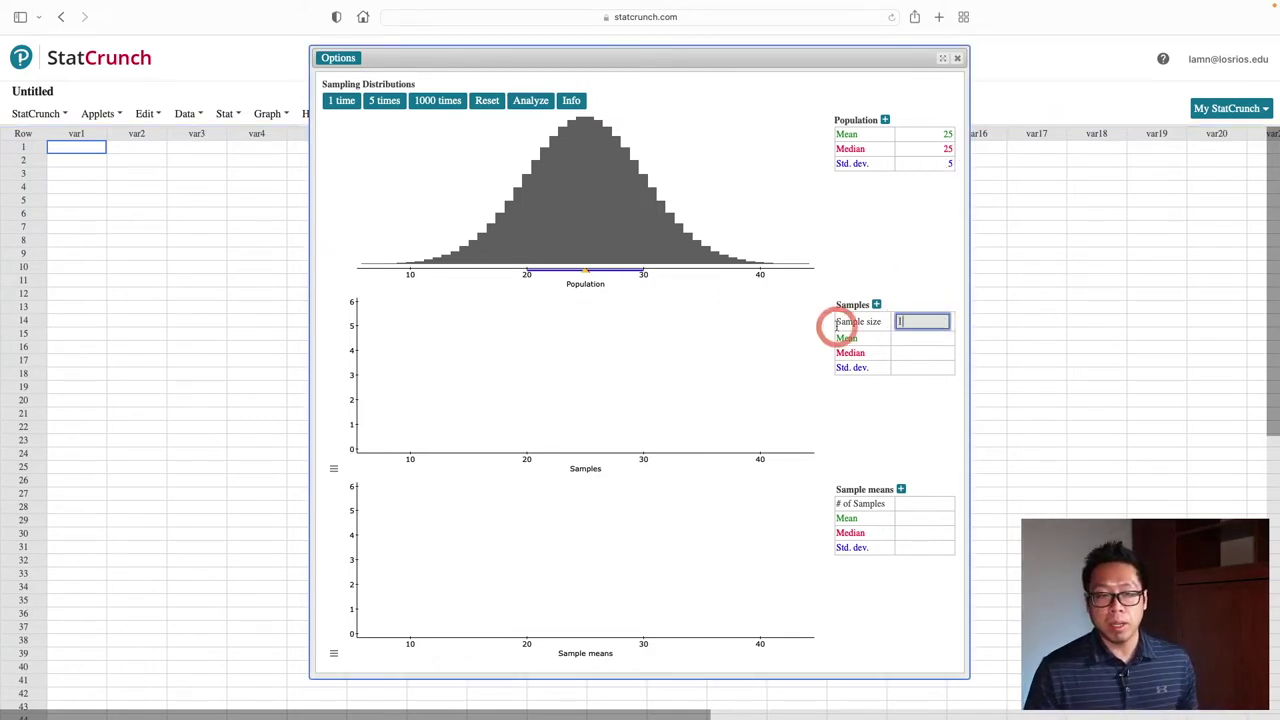
left_click(347, 111)
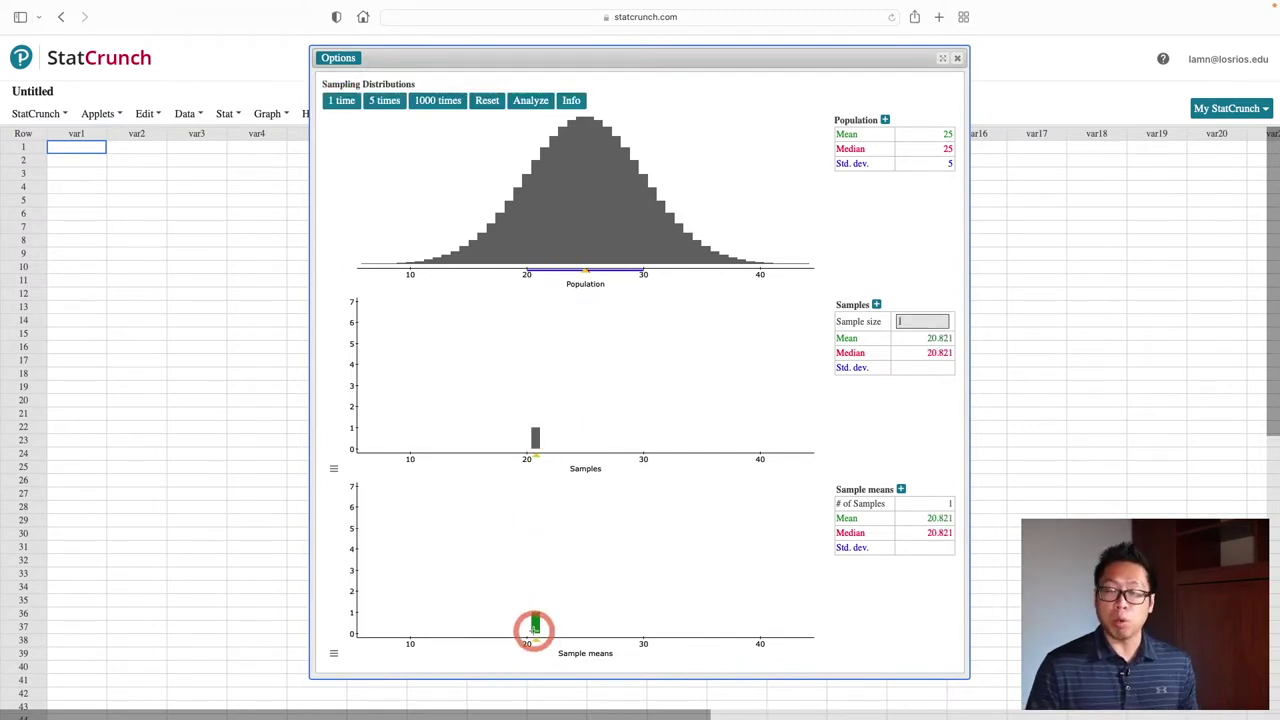
left_click(340, 101)
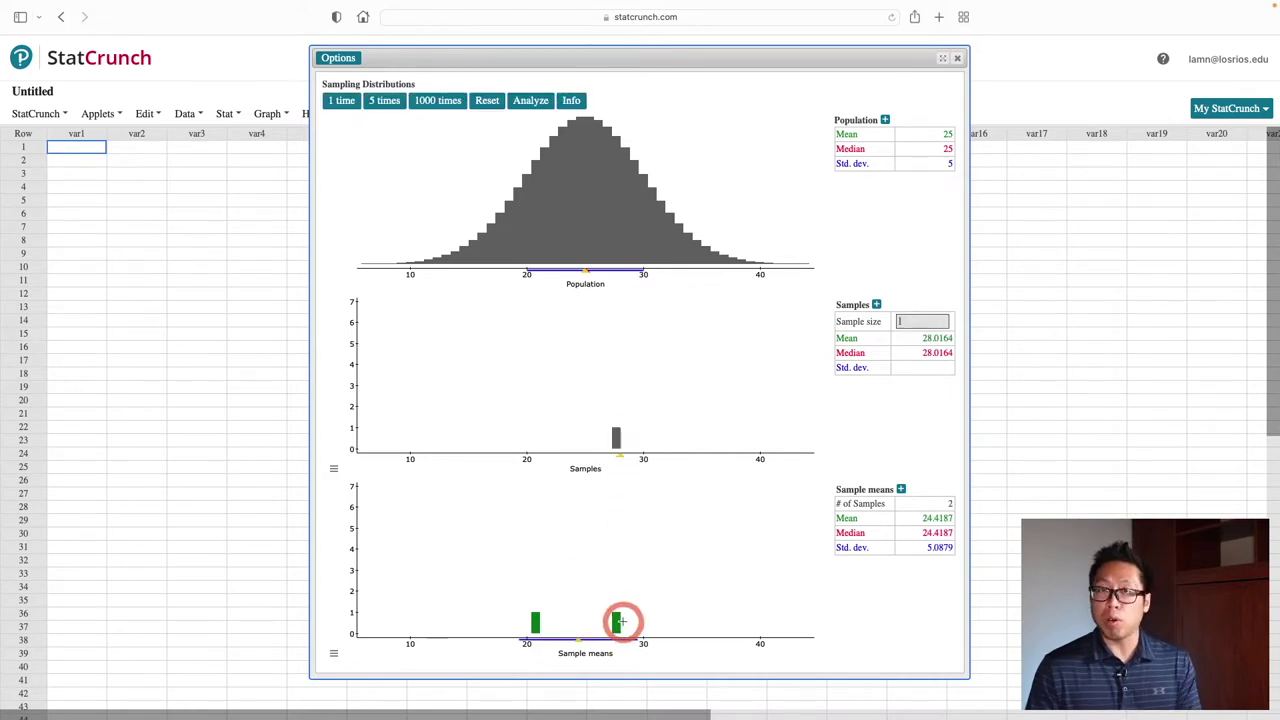
left_click(340, 101)
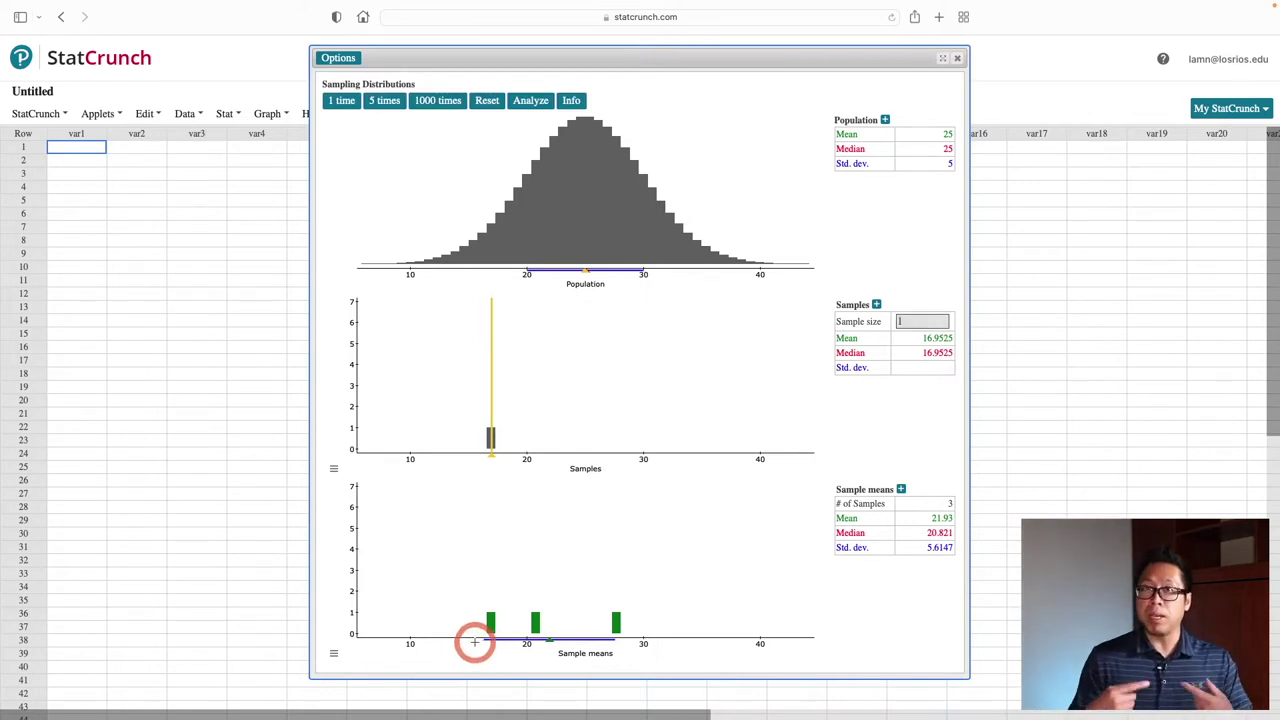
Add size-1 samples in batches of 1000 until 16003 sample means, with standard deviation about 5.06
left_click(449, 102)
left_click(449, 102)
left_click(450, 103)
left_click(449, 102)
left_click(449, 102)
left_click(449, 102)
left_click(449, 102)
left_click(449, 102)
left_click(449, 102)
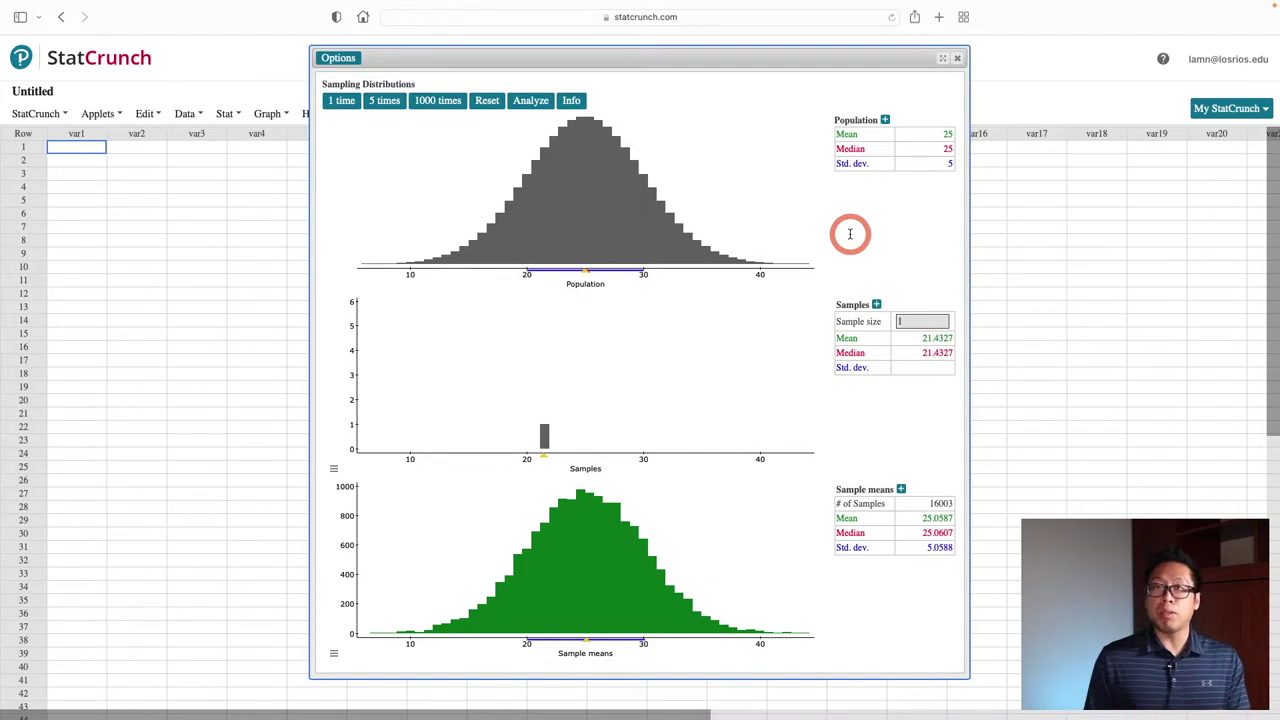
Change the sample size to 5
left_click(912, 321)
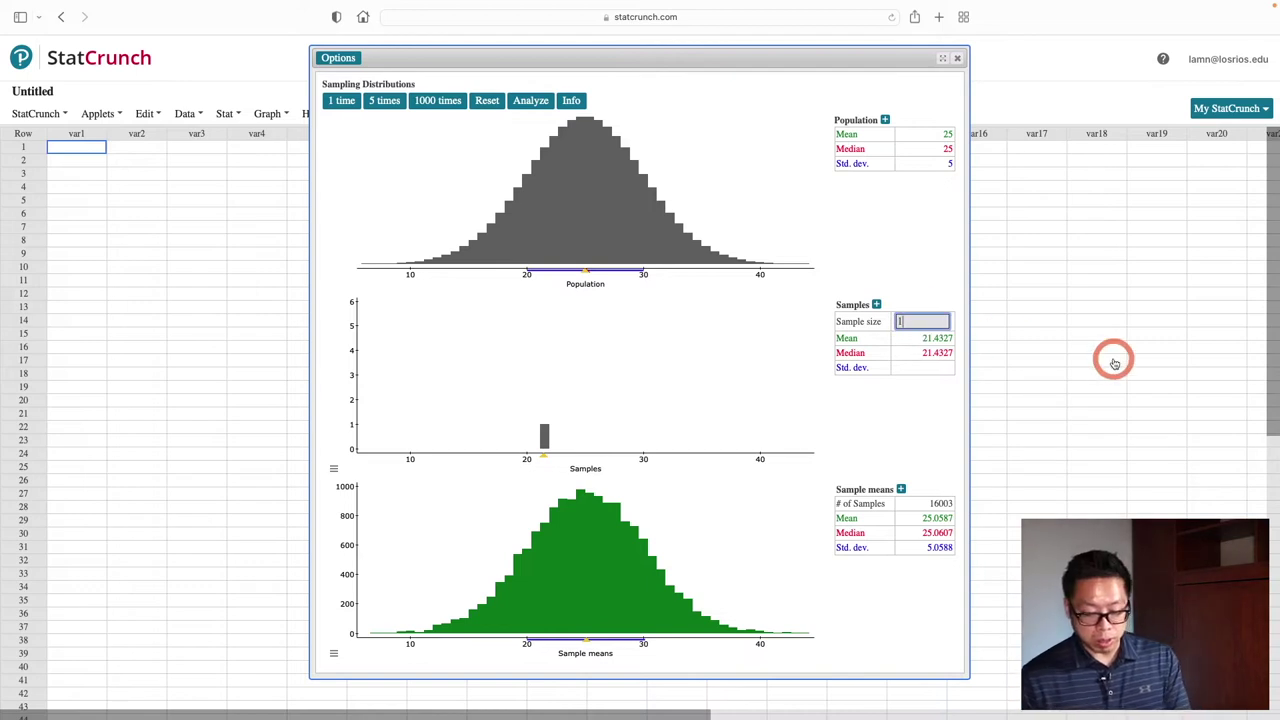
type("5")
left_click(672, 378)
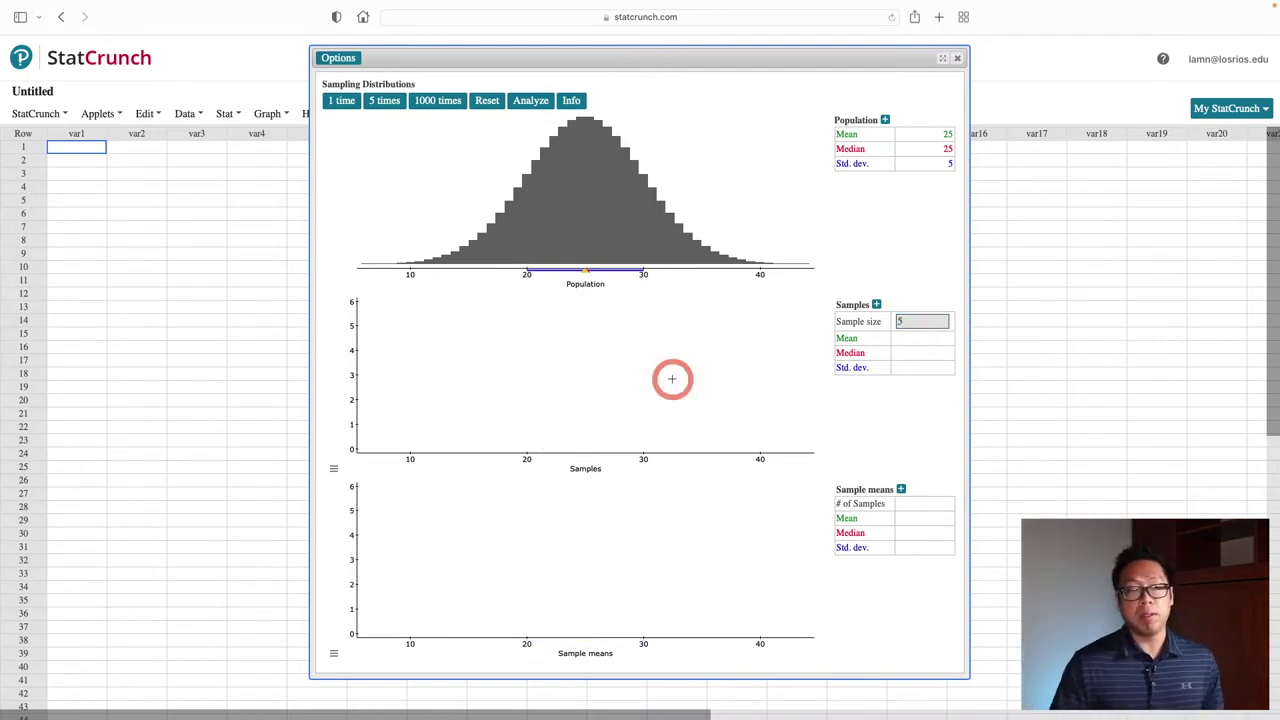
Draw two single samples of size 5, then a batch of 1000
left_click(341, 100)
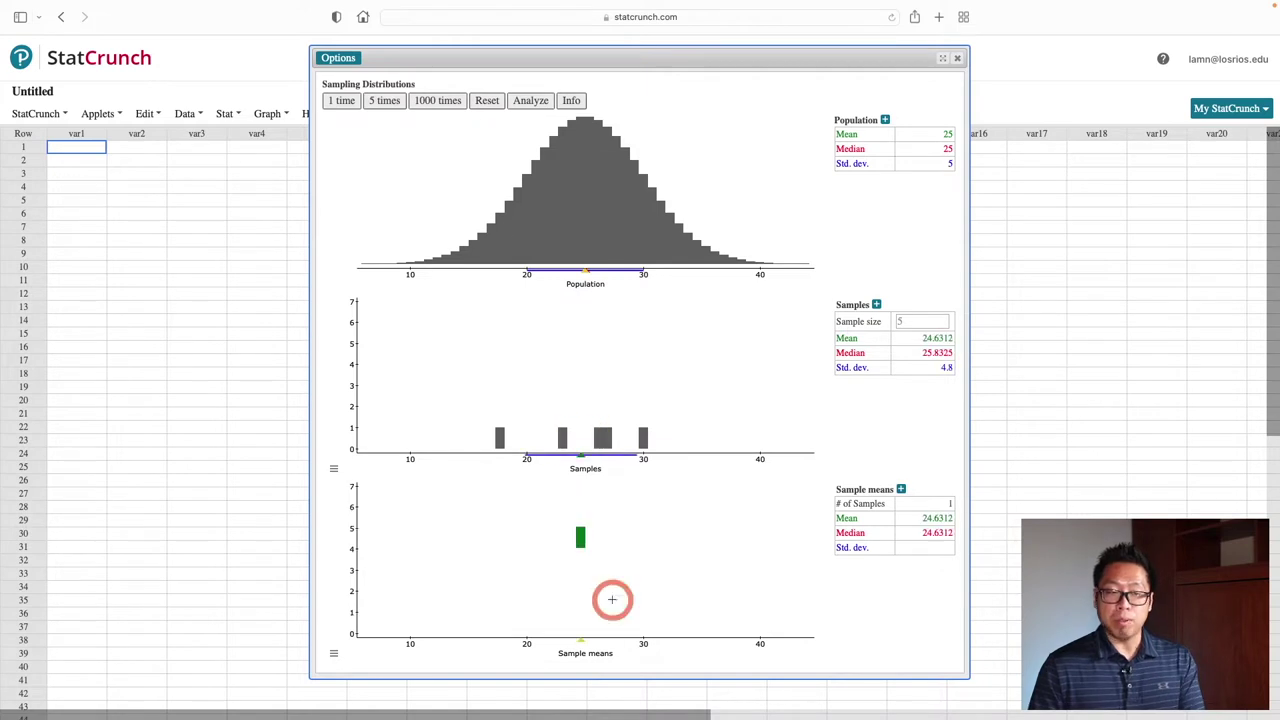
left_click(345, 102)
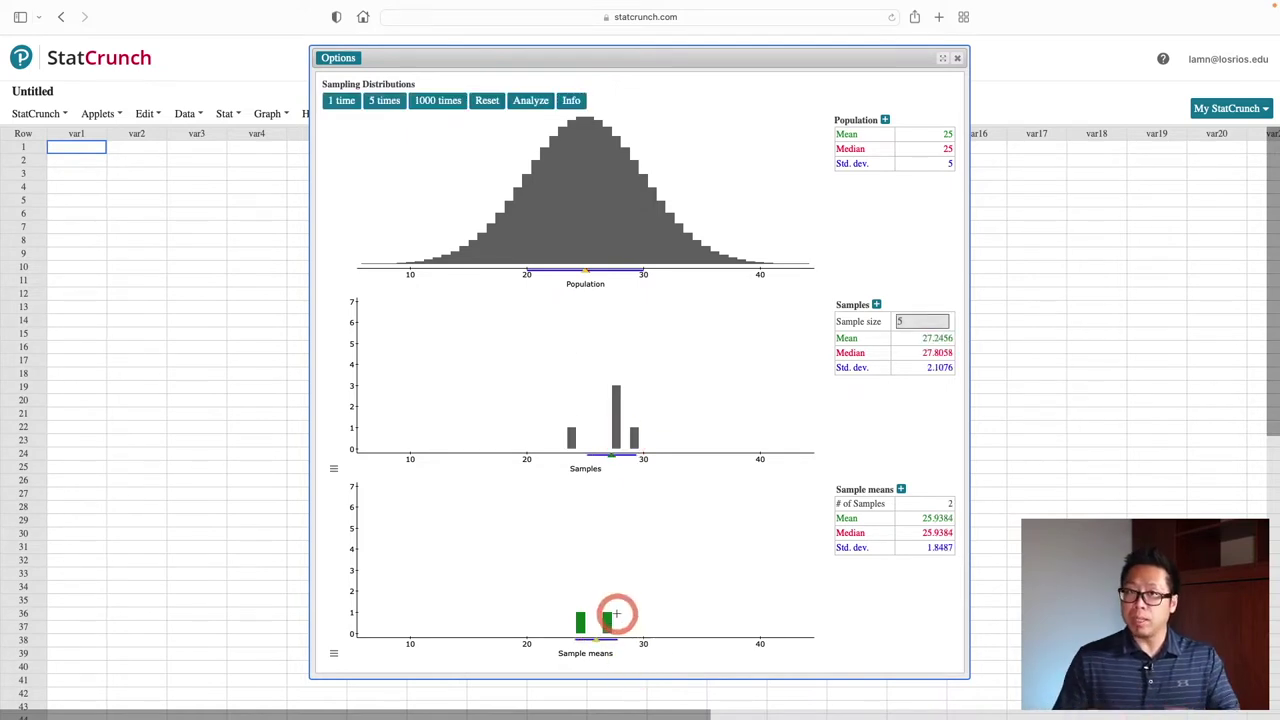
left_click(450, 102)
Add size-5 samples in batches of 1000 until 18002 sample means, with standard deviation about 2.21
left_click(453, 102)
left_click(453, 102)
left_click(453, 102)
left_click(453, 102)
left_click(453, 102)
left_click(453, 102)
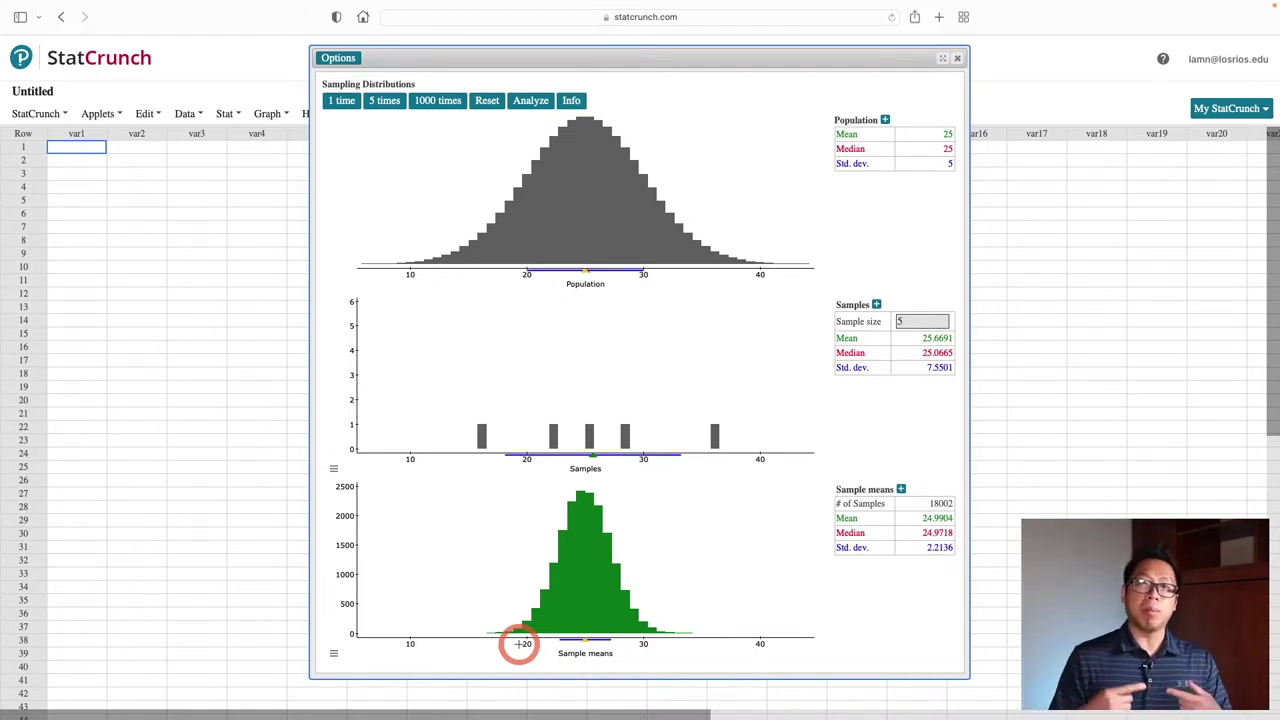
Set the sample size to 10 and draw two single samples
left_click(912, 321)
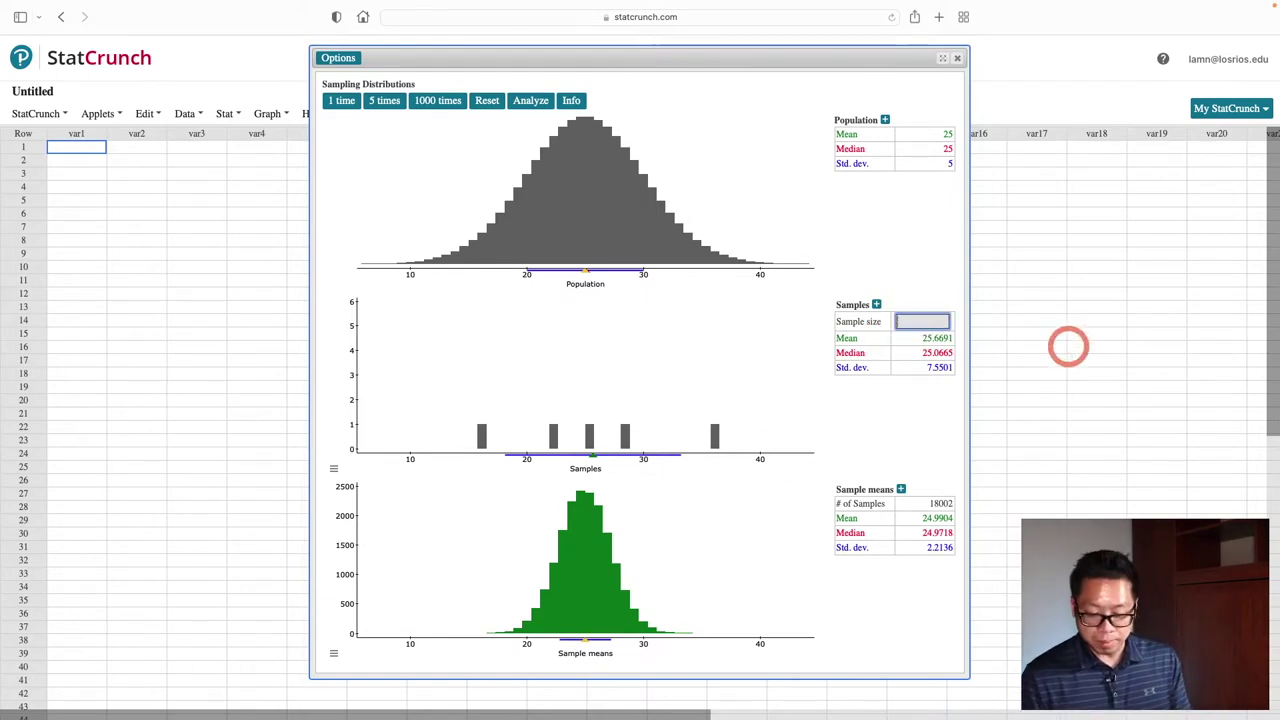
left_click(1067, 346)
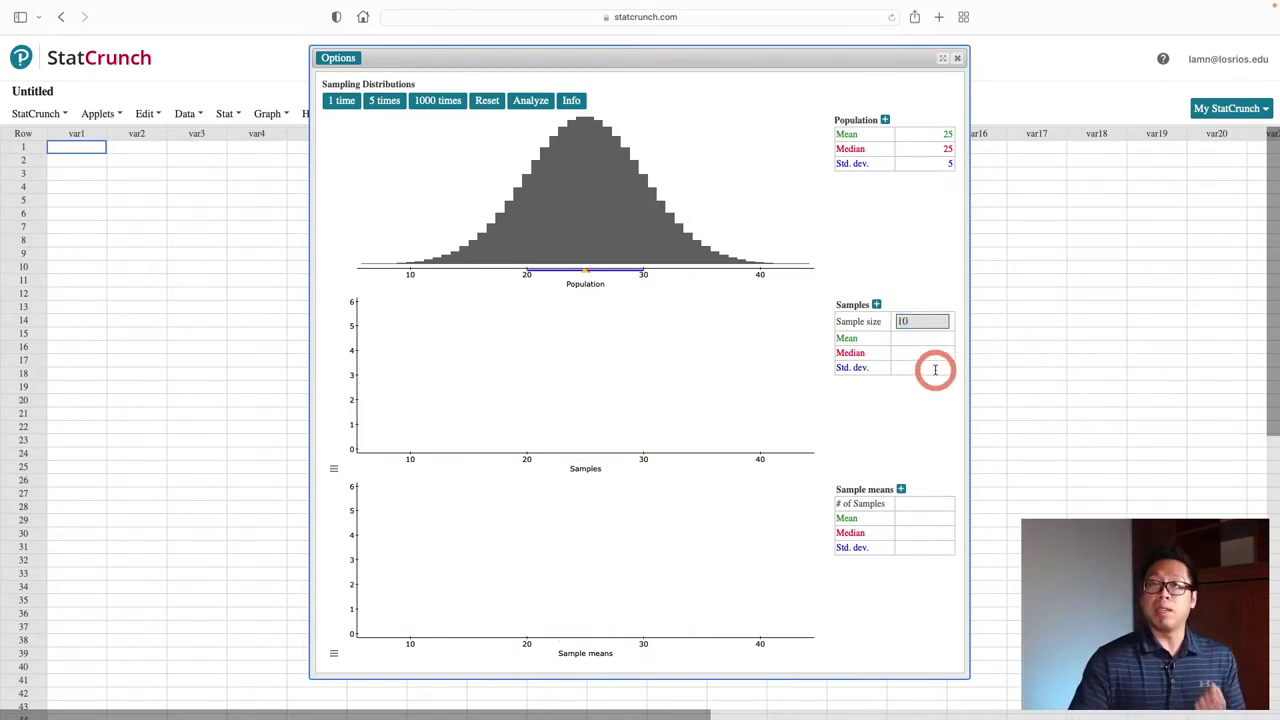
left_click(341, 101)
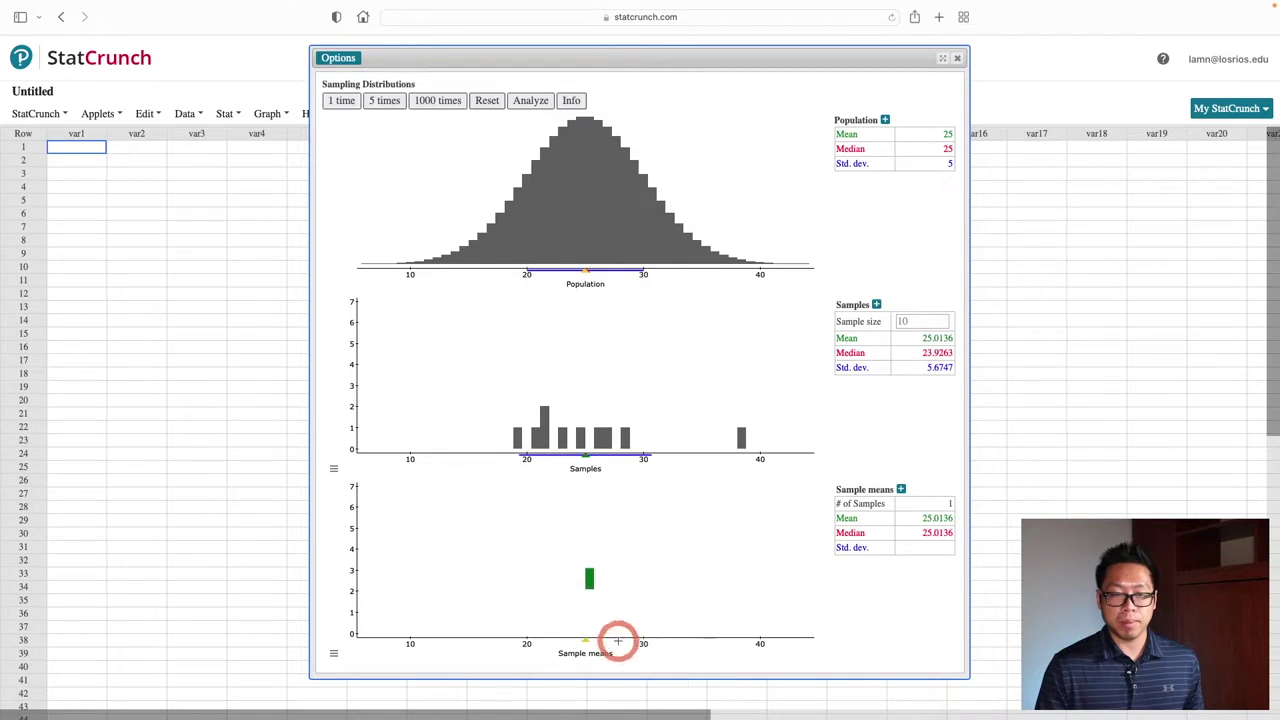
left_click(338, 106)
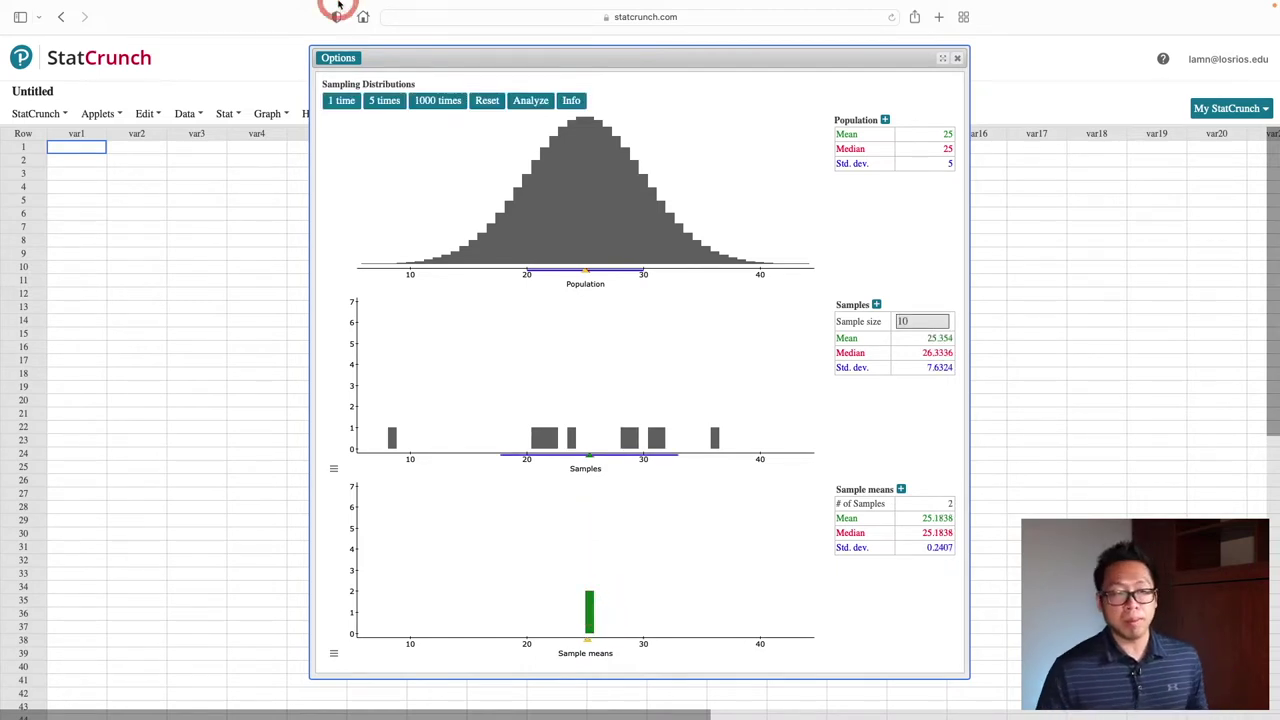
Add size-10 samples in batches of 1000, narrowing the standard deviation to about 1.59
left_click(443, 104)
left_click(446, 107)
left_click(446, 107)
left_click(446, 107)
left_click(446, 108)
left_click(446, 107)
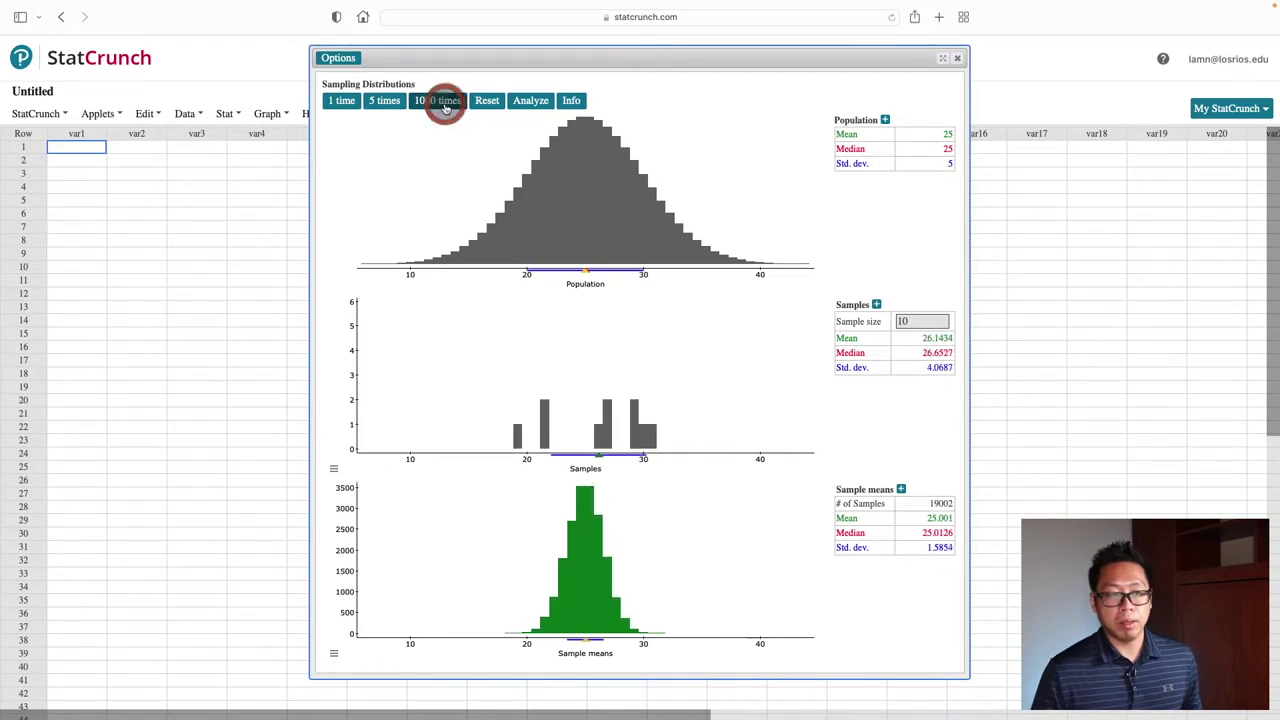